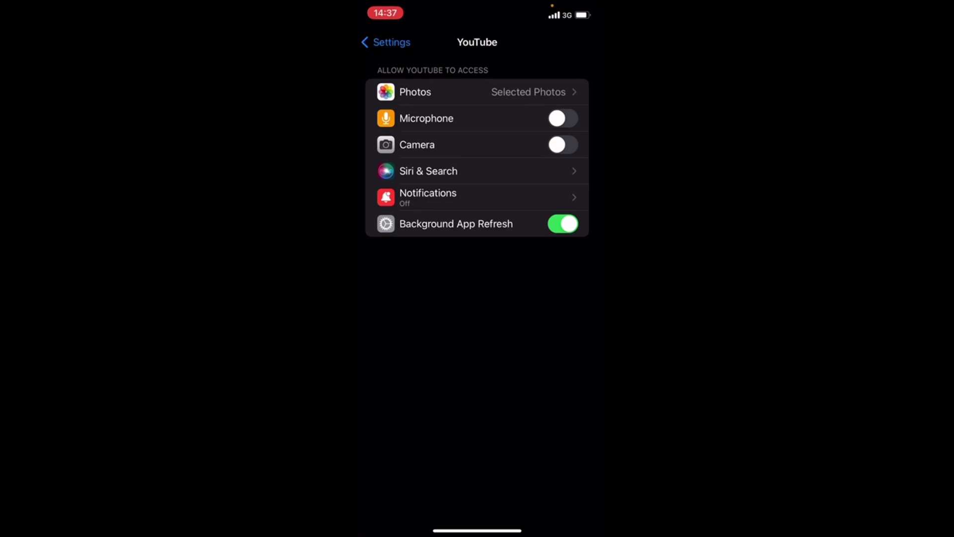
Change YouTube's Photos permission to All Photos and return to its permissions page.
{"action": "left_click", "coordinate": [477, 91]}
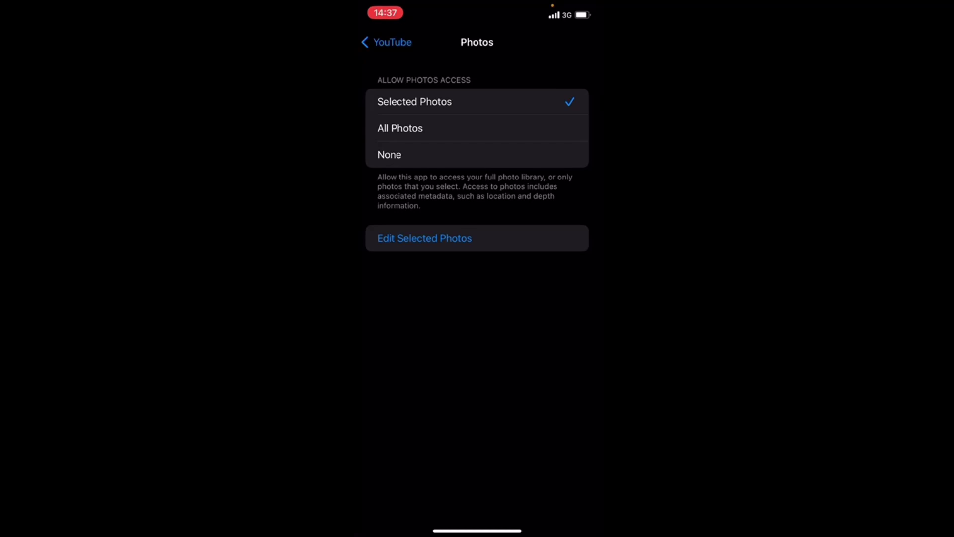
{"action": "left_click", "coordinate": [477, 129]}
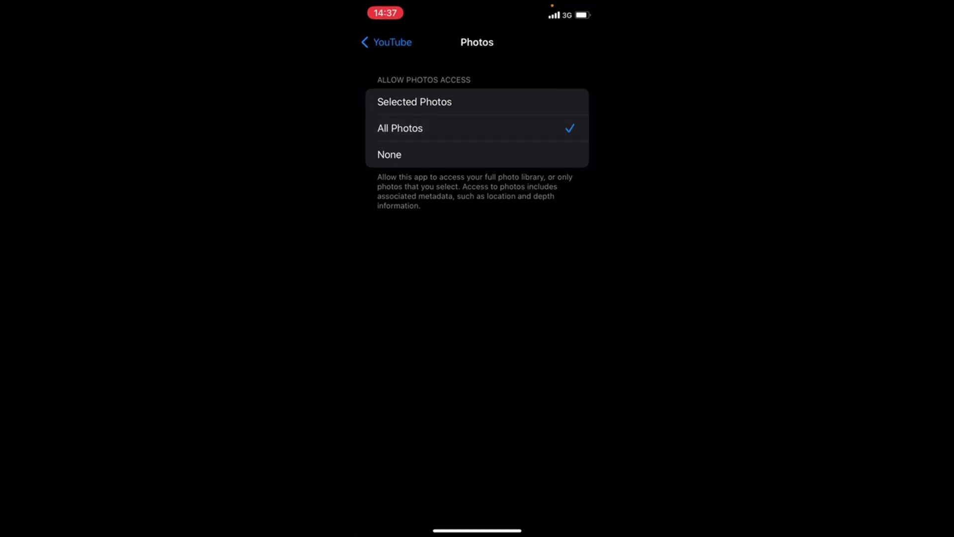
{"action": "left_click", "coordinate": [385, 41]}
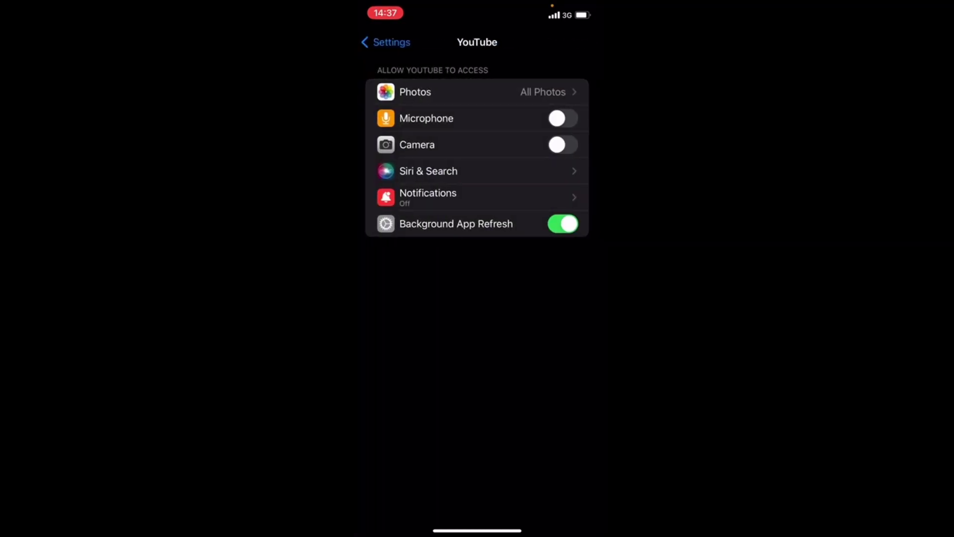
Leave Settings, launch YouTube from the home screen, and choose Create > Upload a video.
{"action": "left_click_drag", "start_coordinate": [477, 529], "coordinate": [477, 298]}
{"action": "left_click_drag", "start_coordinate": [567, 269], "coordinate": [388, 269]}
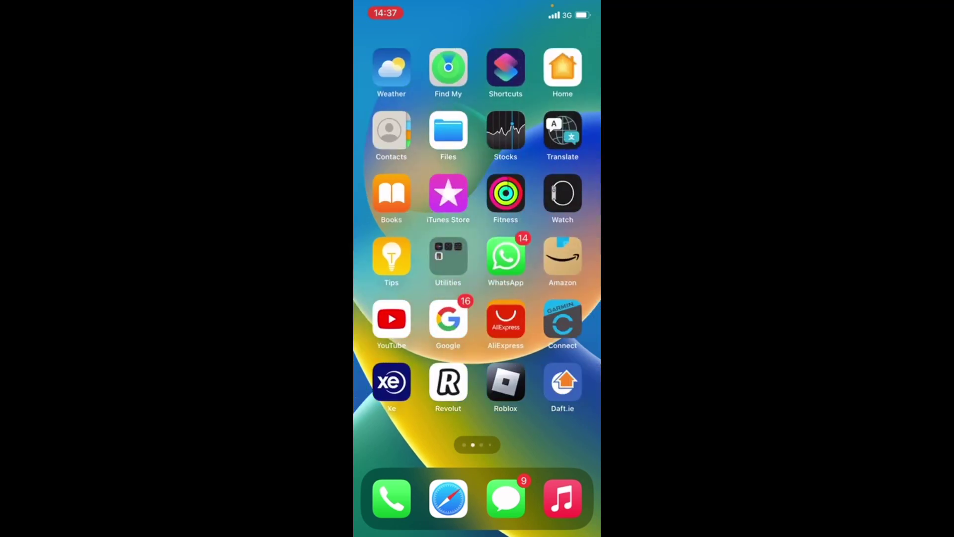
{"action": "left_click", "coordinate": [391, 320]}
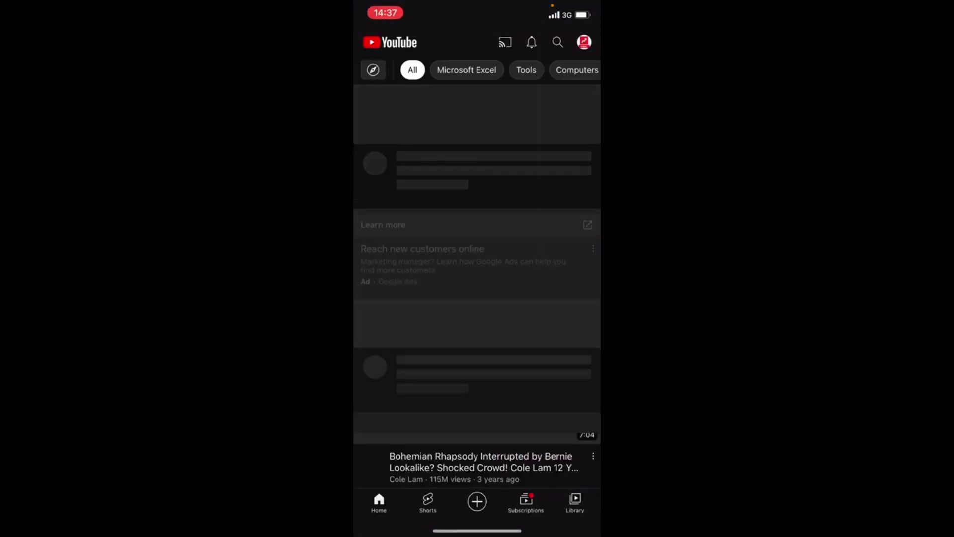
{"action": "left_click", "coordinate": [478, 502]}
{"action": "left_click", "coordinate": [585, 281]}
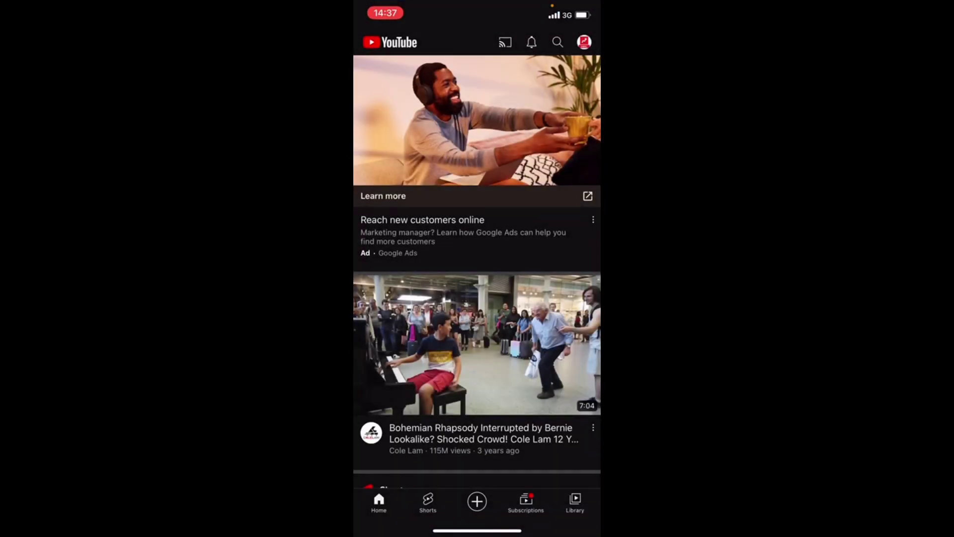